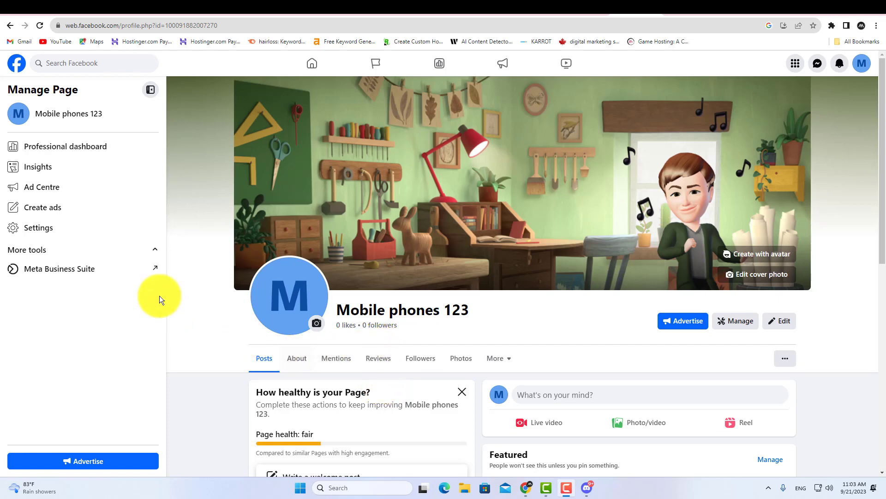
Open Monetisation for the Mobile phones 123 Page and view its Page eligibility
{"action": "left_click_drag", "start_coordinate": [471, 310], "coordinate": [327, 320]}
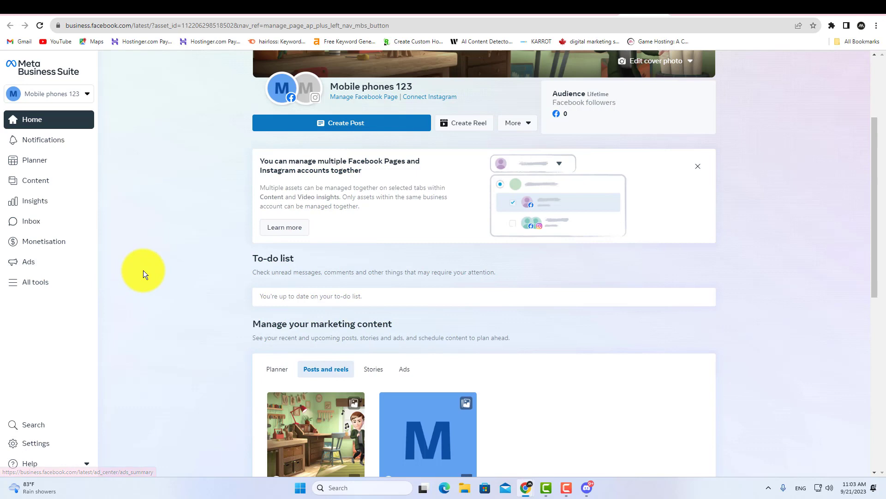
{"action": "scroll", "coordinate": [143, 270], "scroll_direction": "up", "scroll_amount": 2}
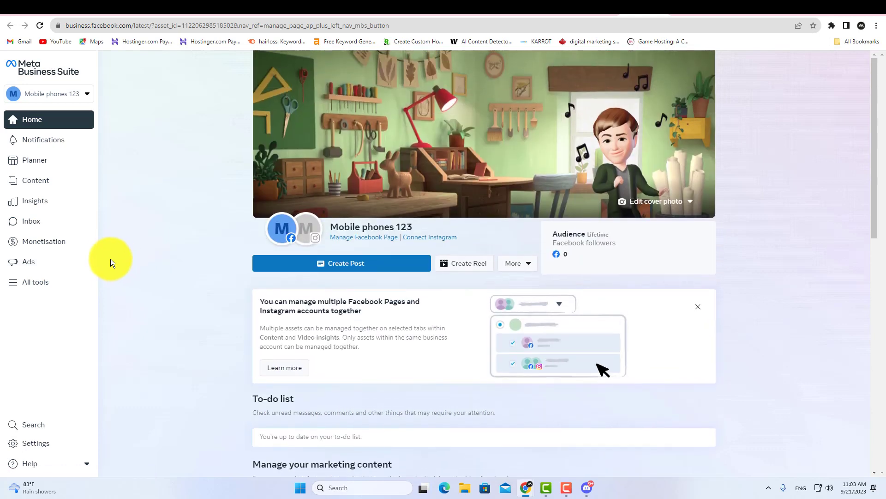
{"action": "left_click", "coordinate": [57, 243]}
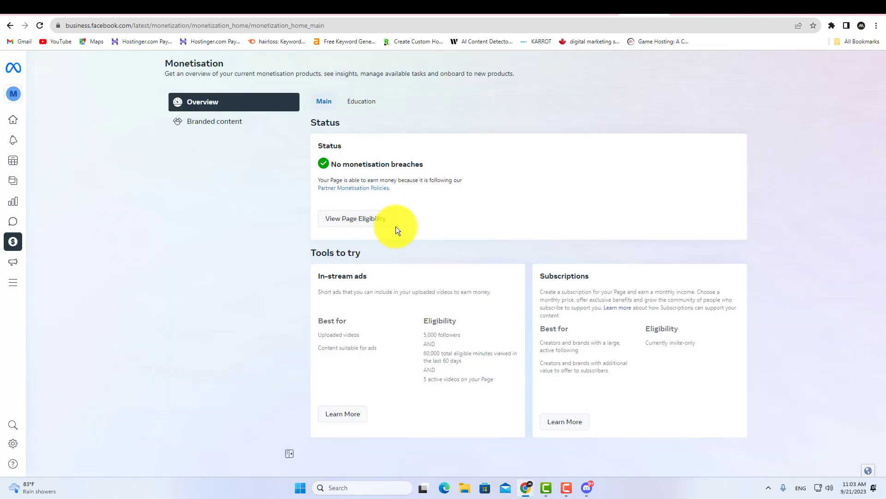
{"action": "left_click", "coordinate": [347, 219]}
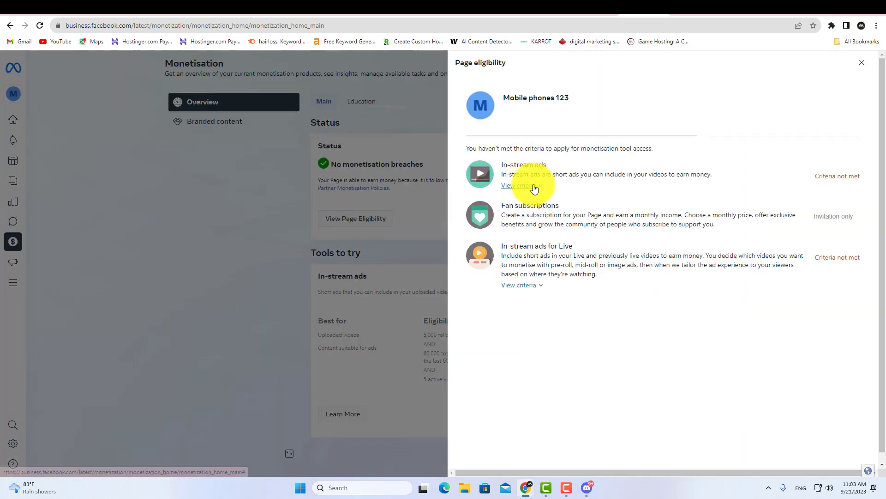
Expand the In-stream ads criteria and highlight the Eligible minutes viewed requirement
{"action": "left_click", "coordinate": [534, 189]}
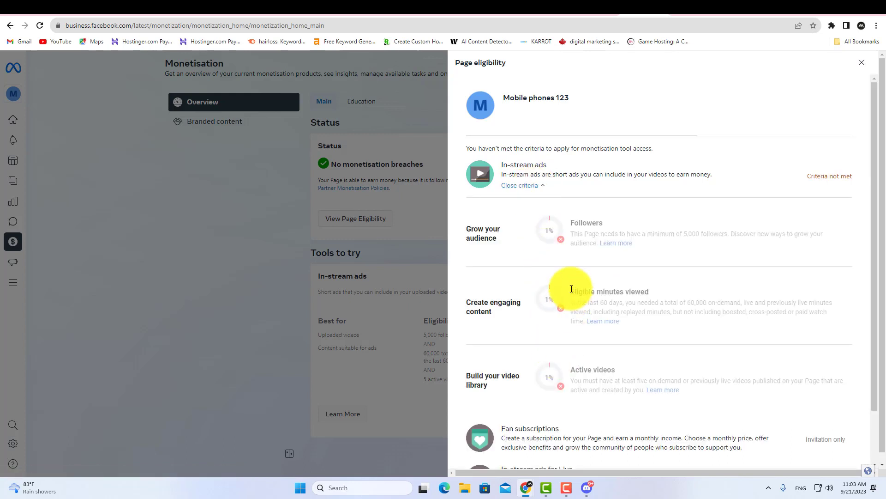
{"action": "left_click_drag", "start_coordinate": [571, 288], "coordinate": [682, 327]}
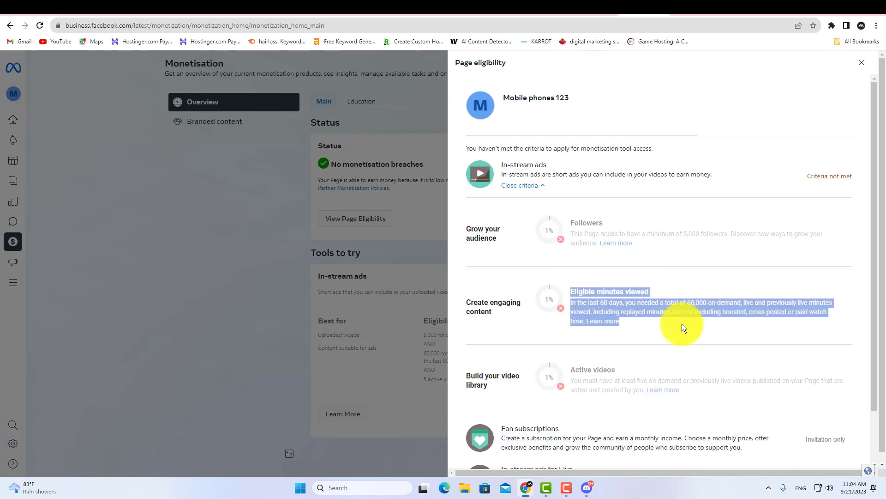